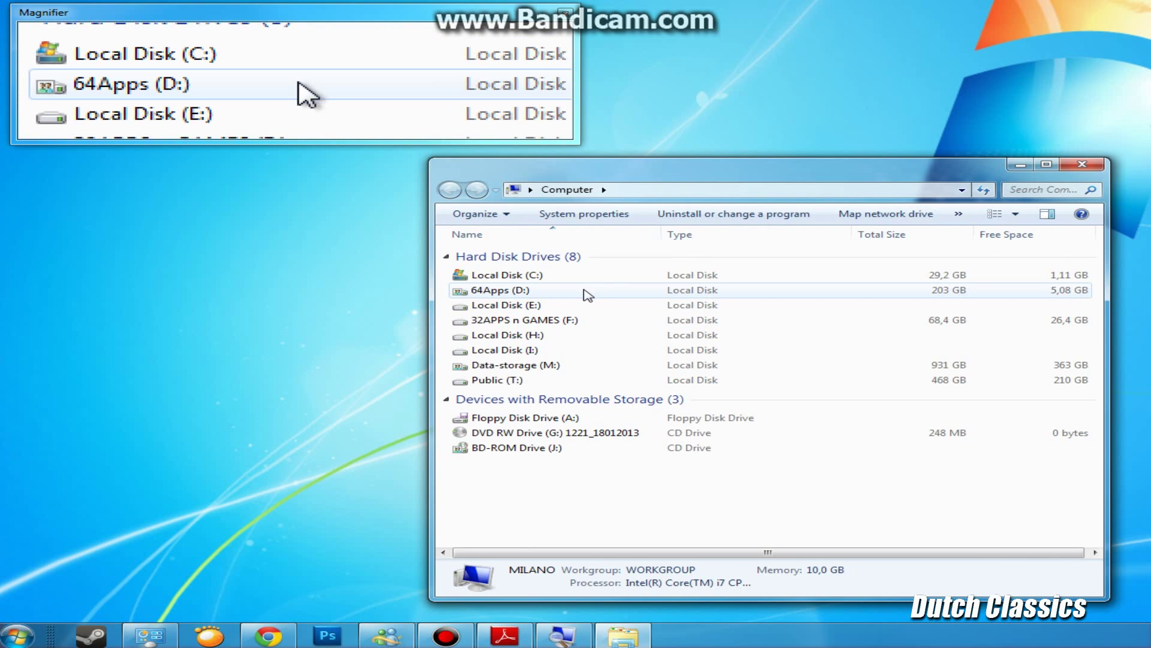
Browse on drive 64Apps (D:) to the folder Games\Steam\SteamApps\common\railworks.
double_click(586, 293)
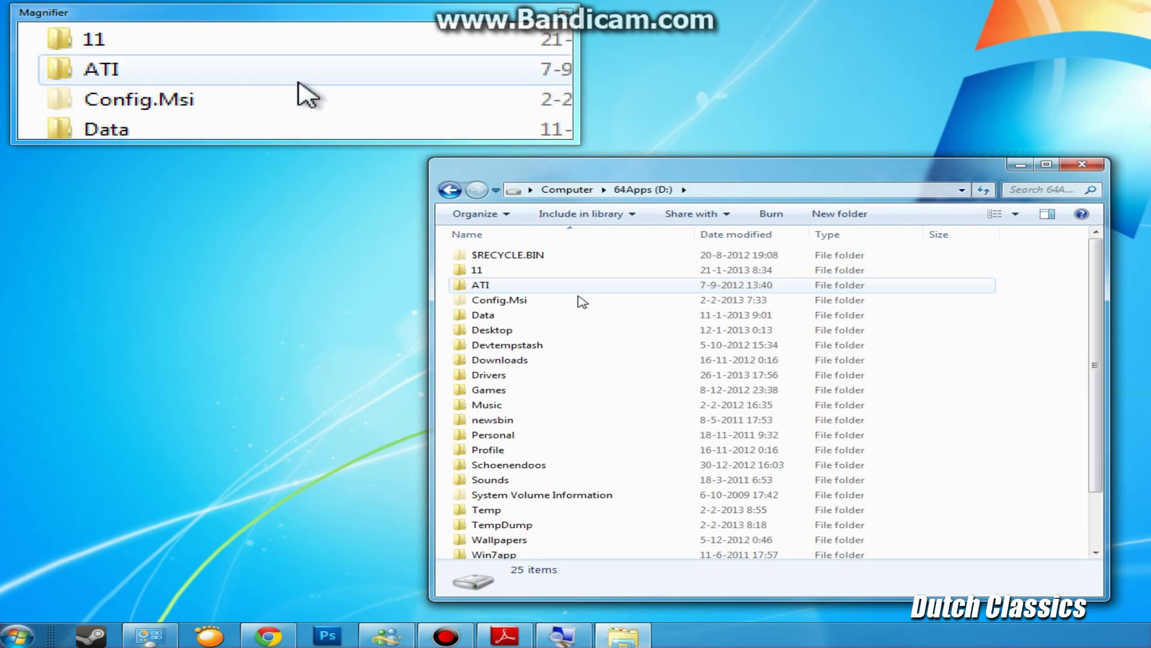
double_click(546, 390)
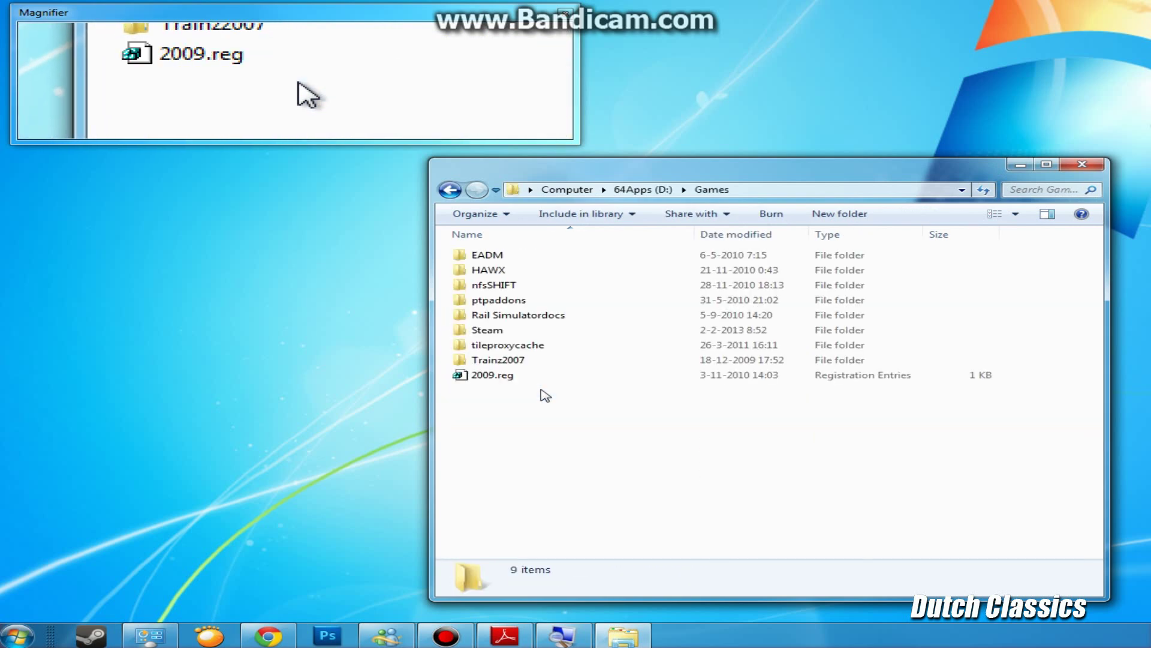
click(536, 336)
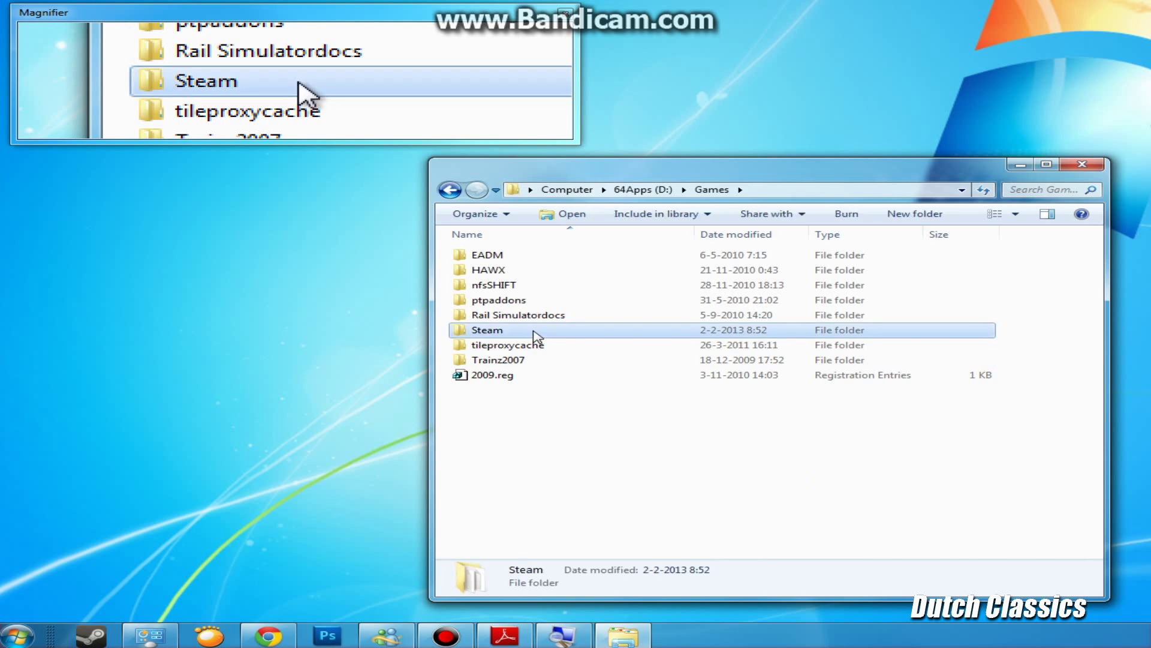
double_click(537, 335)
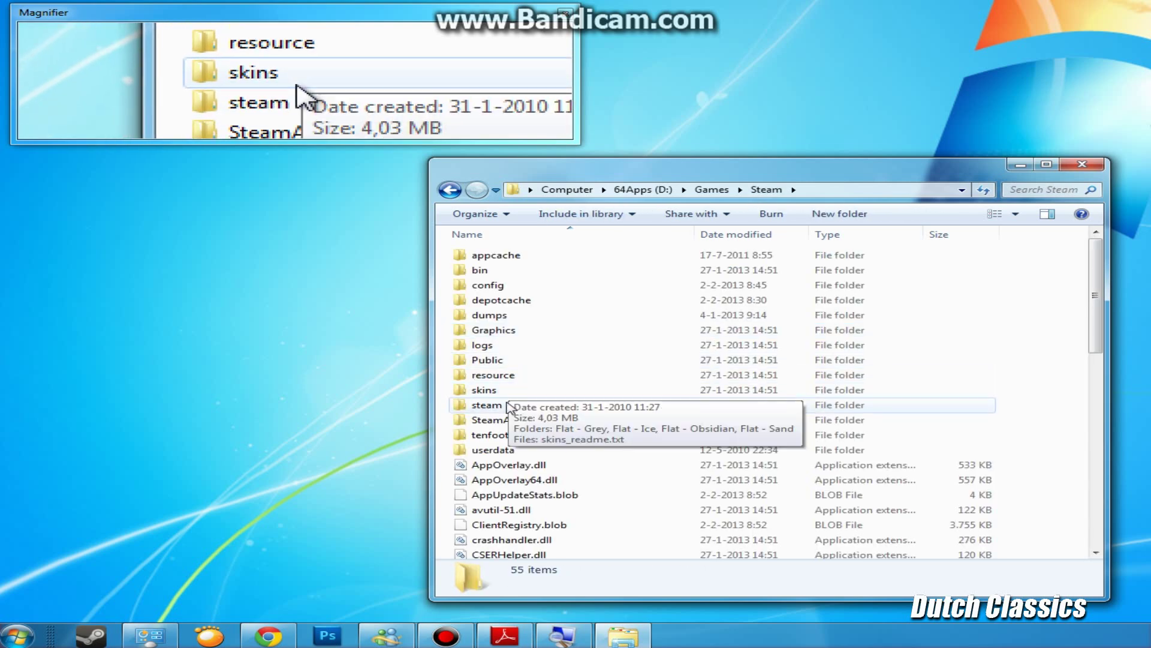
double_click(514, 421)
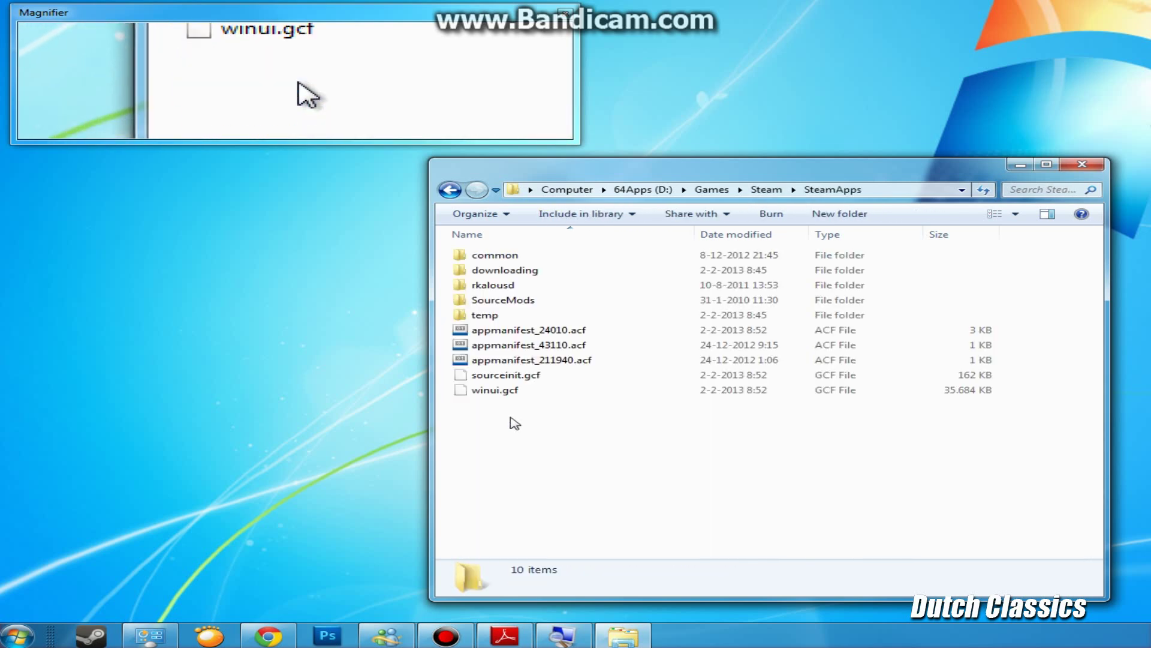
double_click(504, 256)
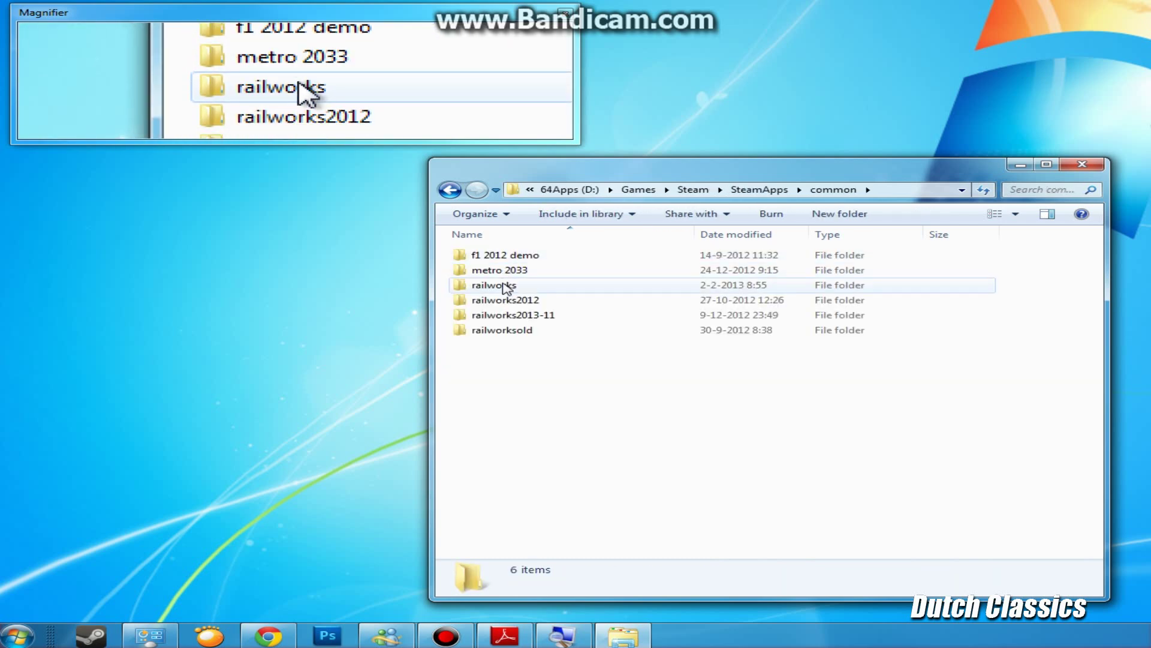
double_click(504, 285)
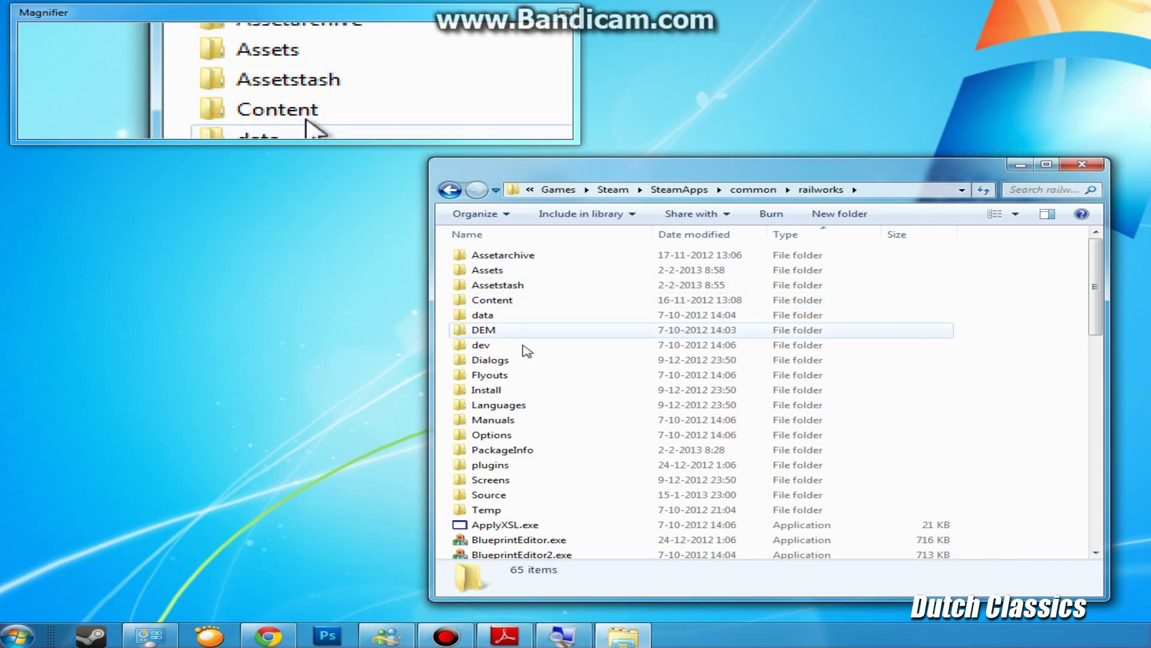
Run Utilities.exe from the railworks folder and open its Package Manager.
scroll(543, 400, down, 8)
scroll(545, 405, down, 1)
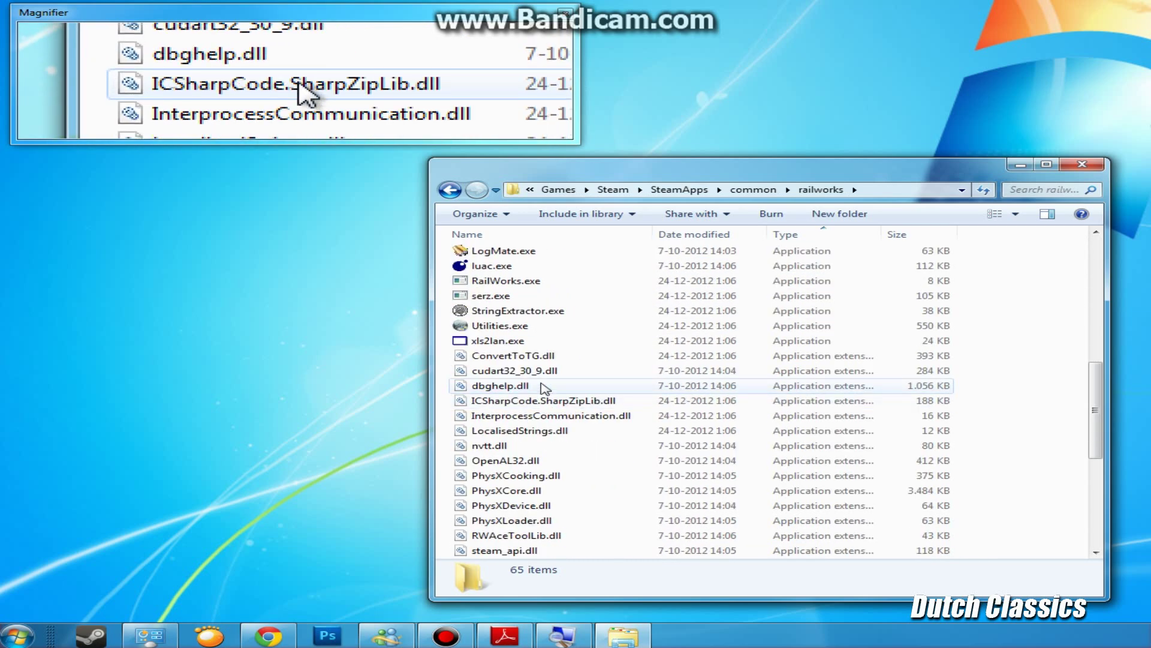
click(522, 330)
double_click(522, 328)
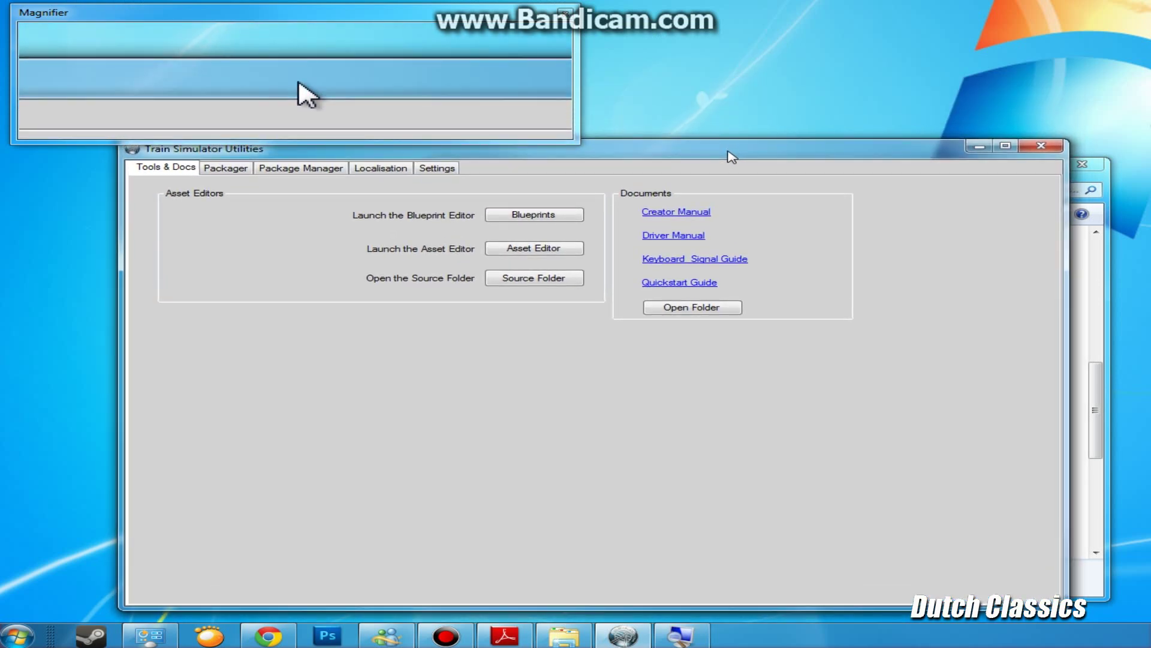
drag(1062, 142, 929, 187)
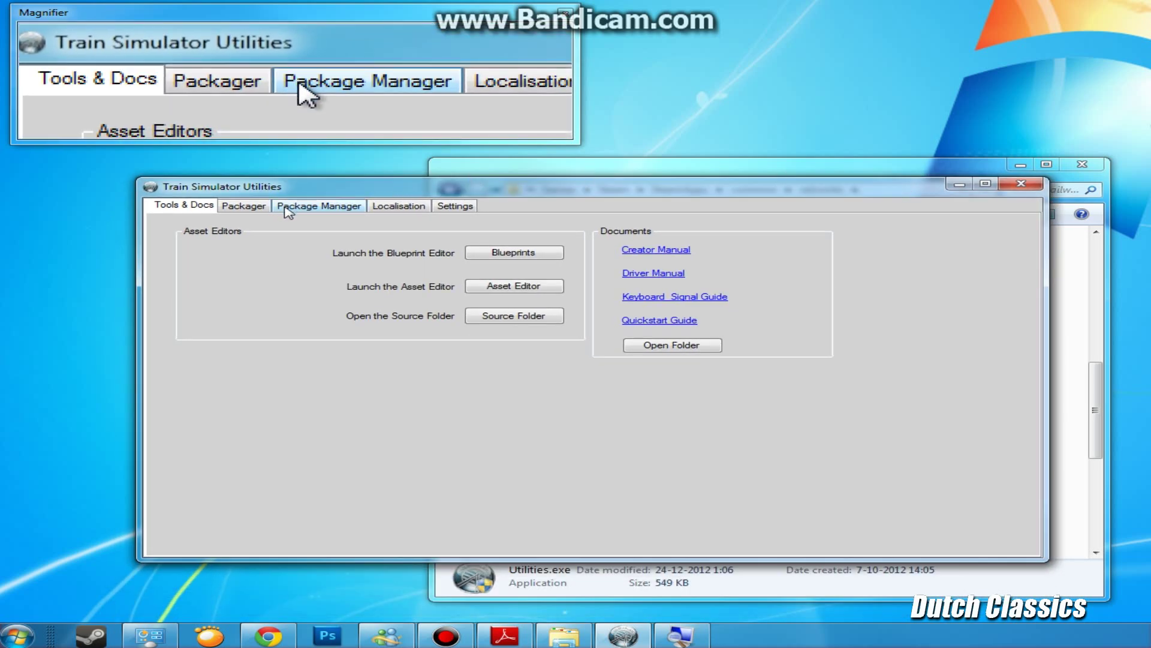
click(288, 210)
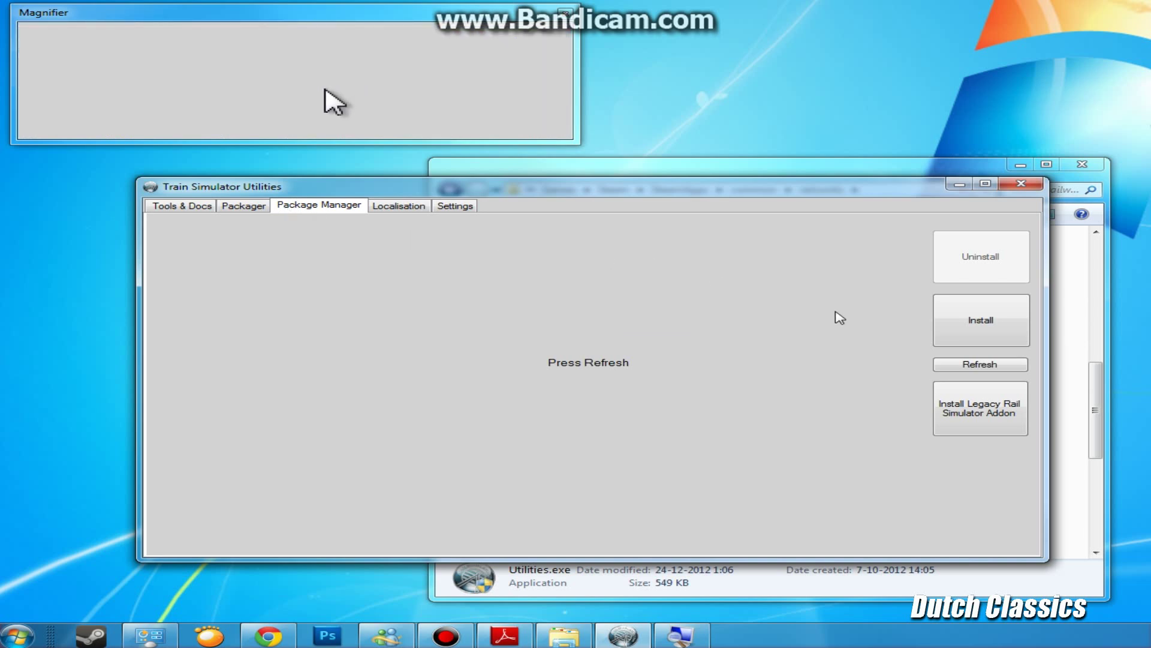
Install the package DutchClassics 3.rwp from DVD RW Drive (G:), accepting the installation prompt.
click(968, 324)
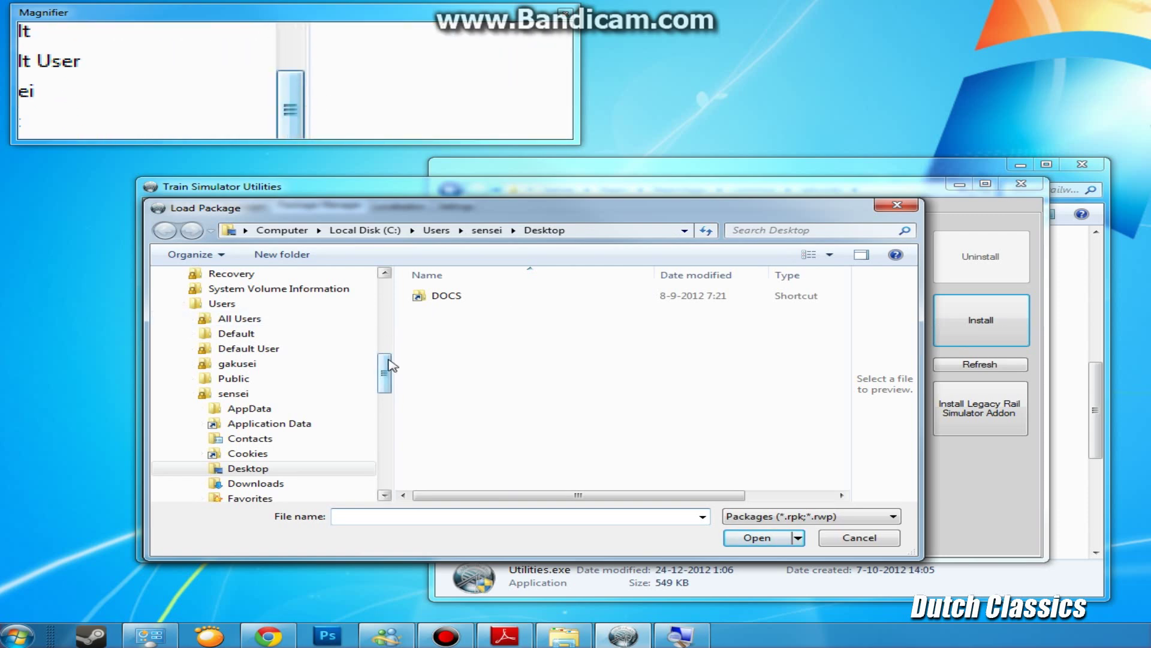
drag(388, 365, 385, 463)
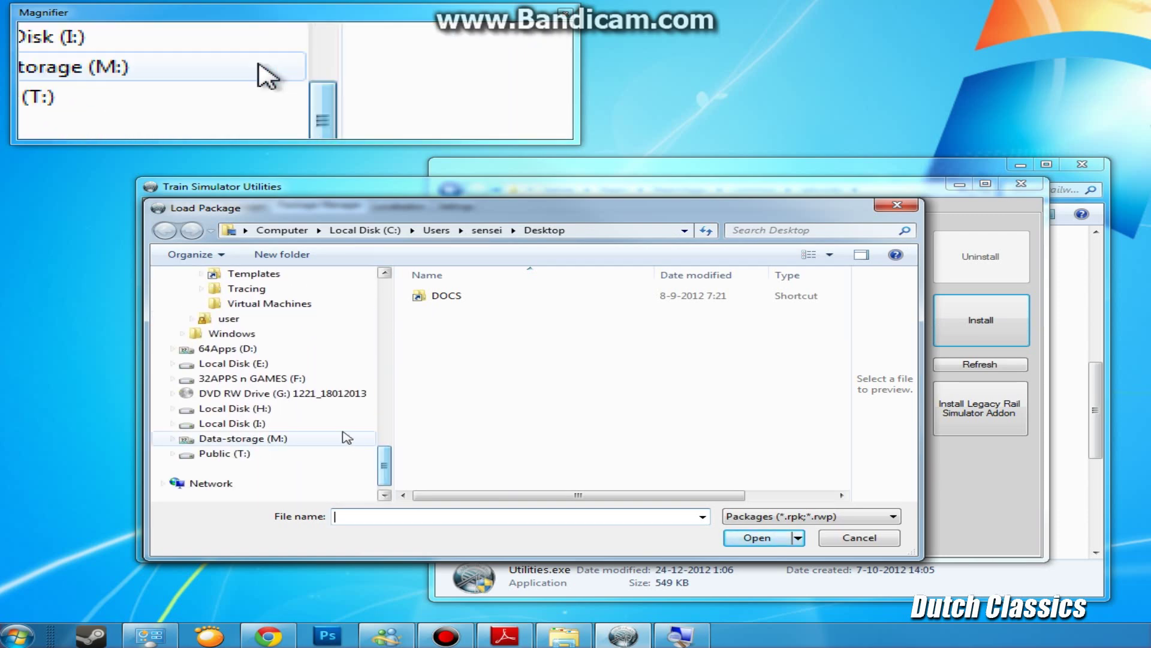
click(330, 397)
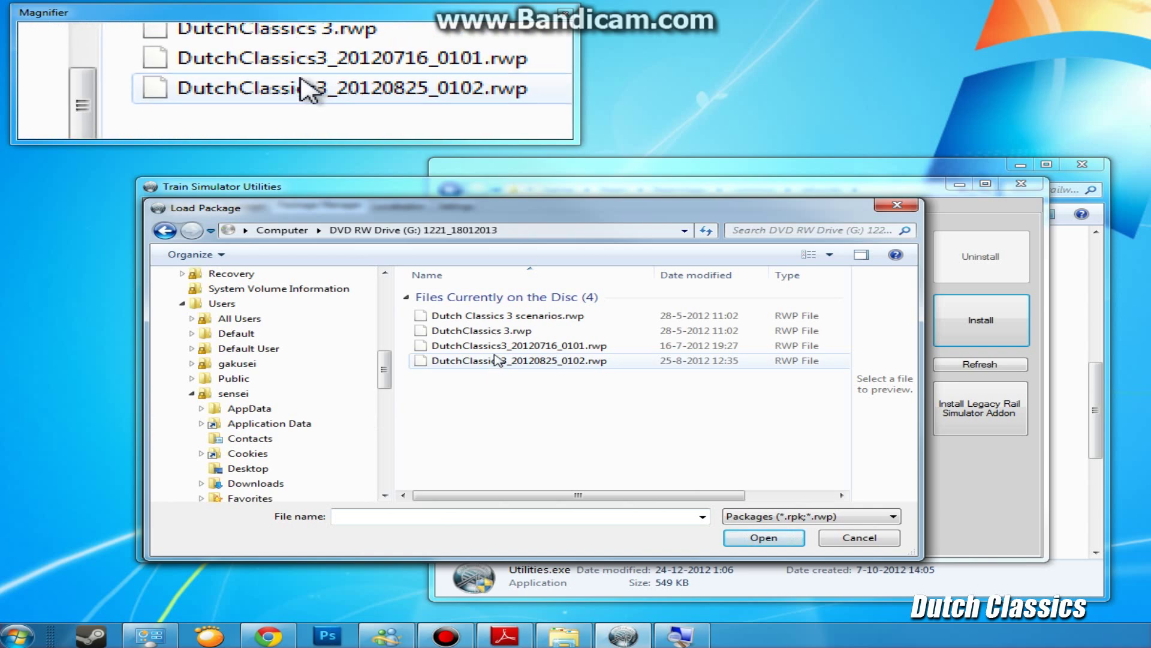
click(503, 332)
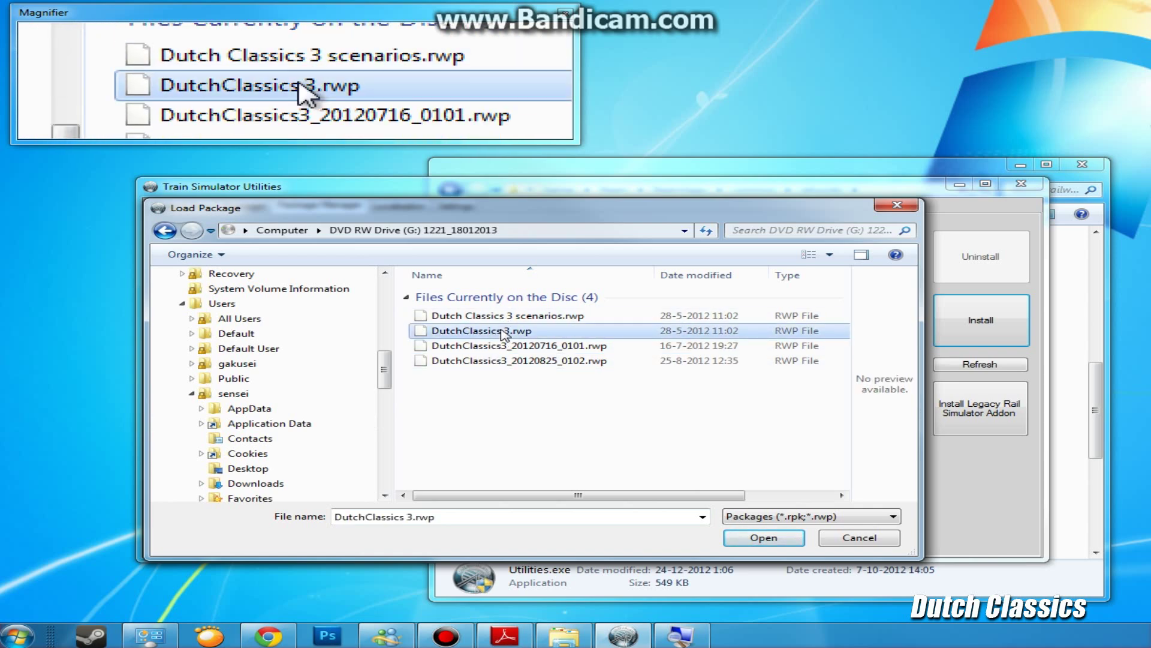
double_click(503, 332)
click(1148, 144)
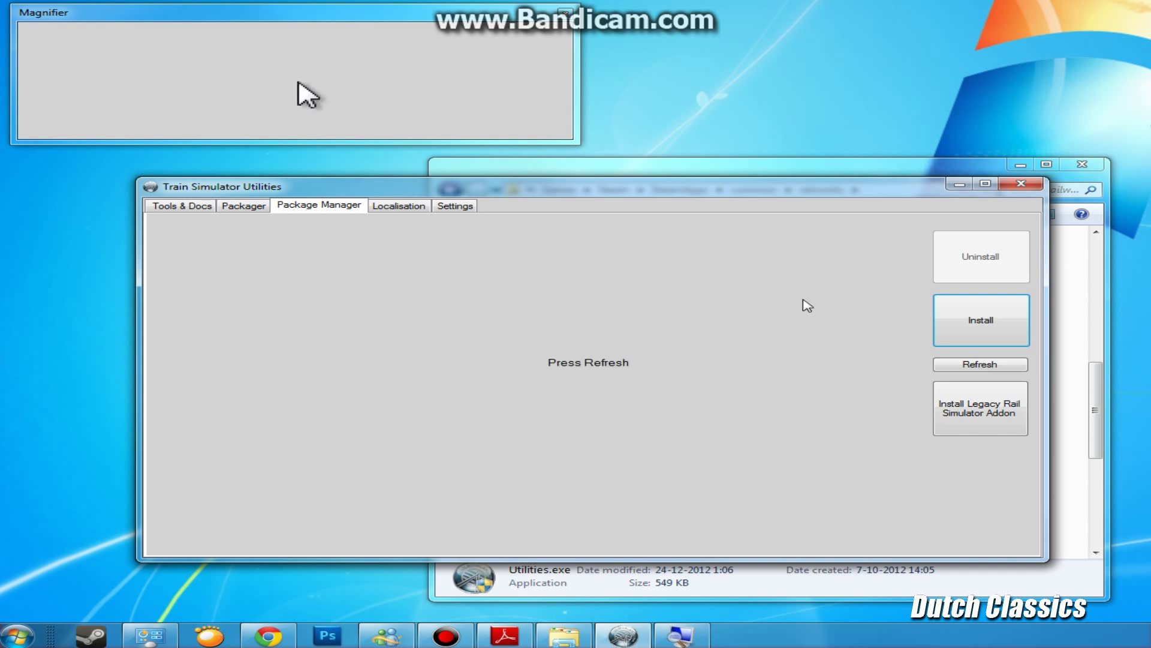
Install the package Dutch Classics 3 scenarios.rwp from DVD RW Drive (G:), accepting the prompt about already installed files.
click(983, 327)
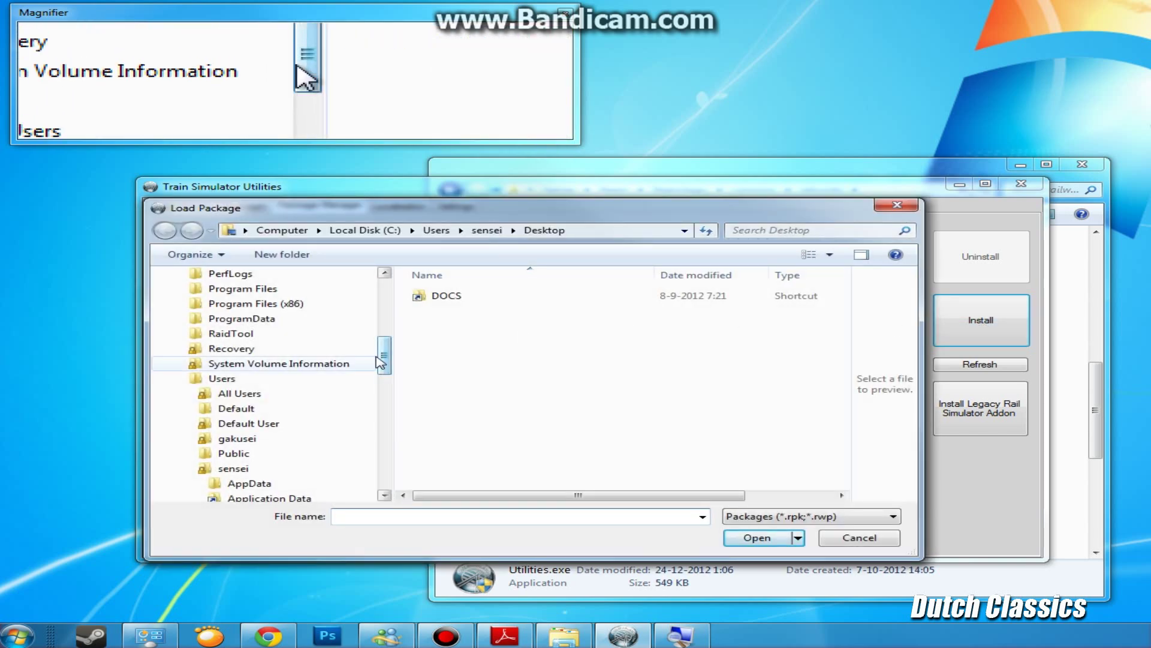
drag(380, 359, 396, 450)
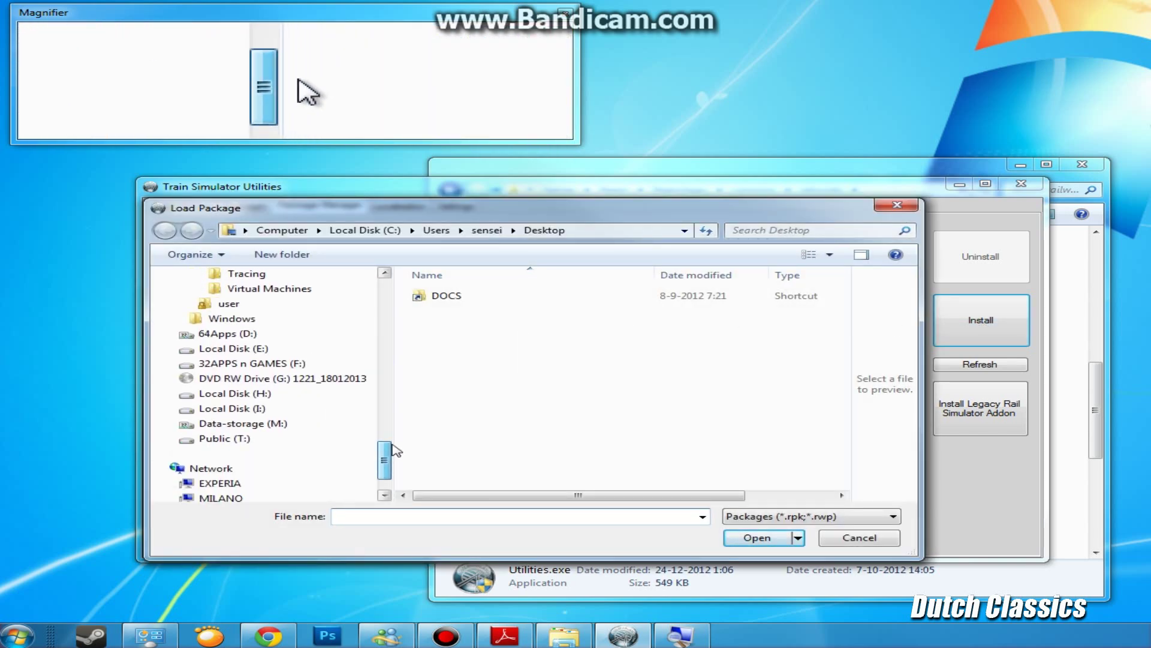
click(360, 379)
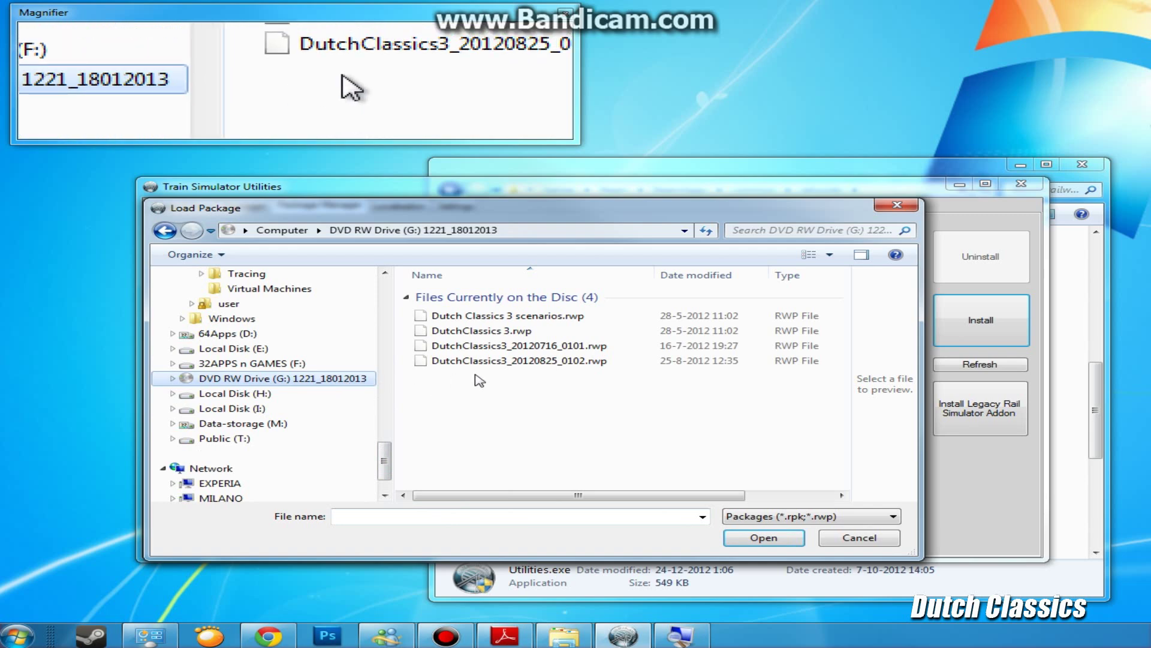
click(516, 319)
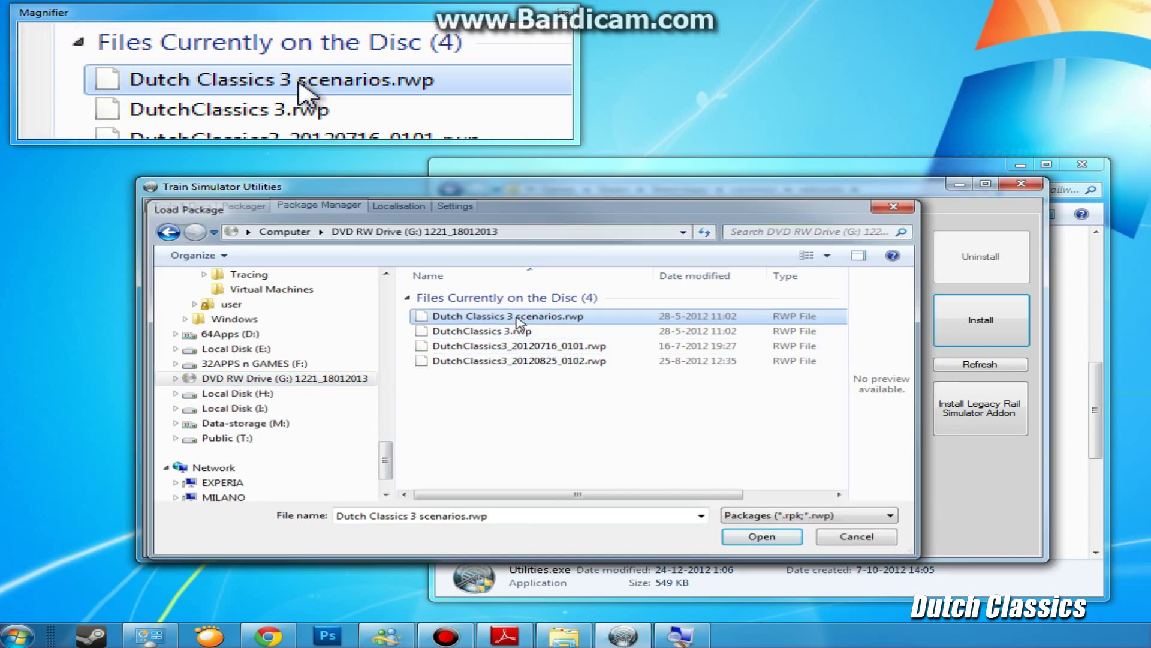
double_click(517, 320)
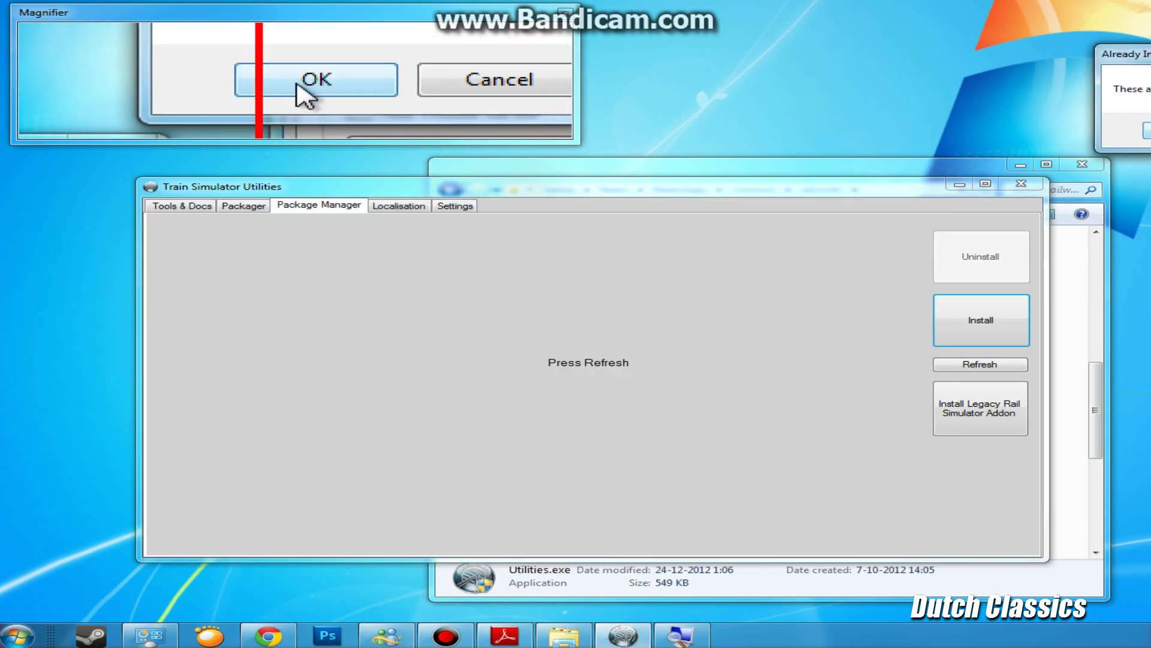
click(1147, 130)
click(757, 494)
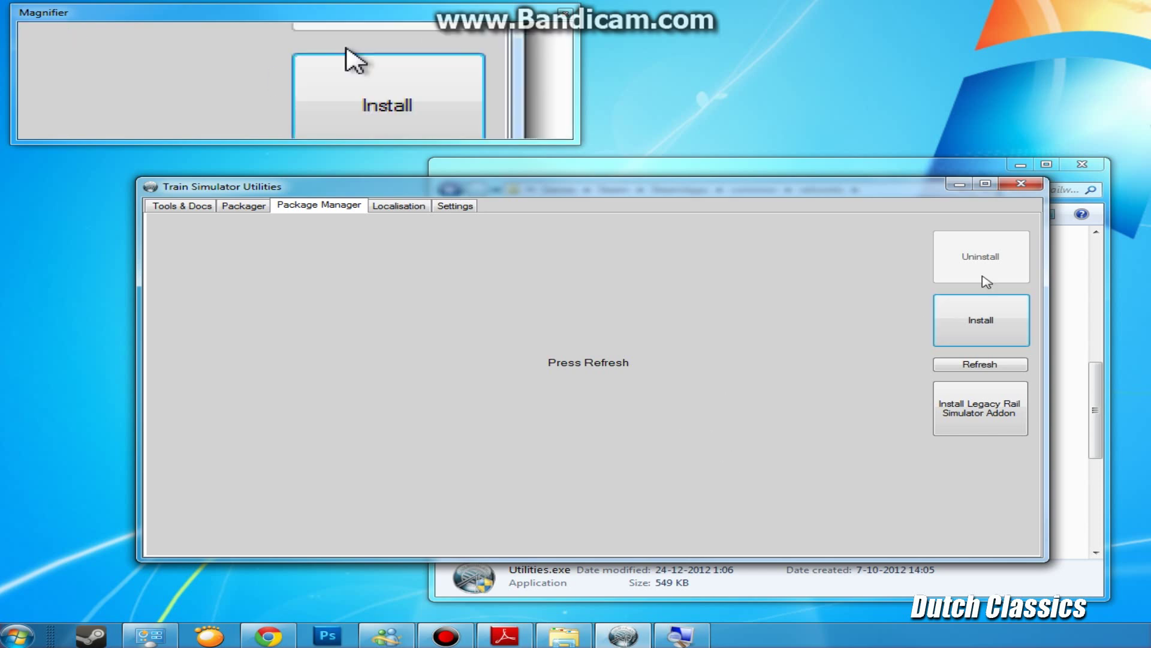
Close Train Simulator Utilities and launch Train Simulator 2013 from the Steam library.
click(1031, 185)
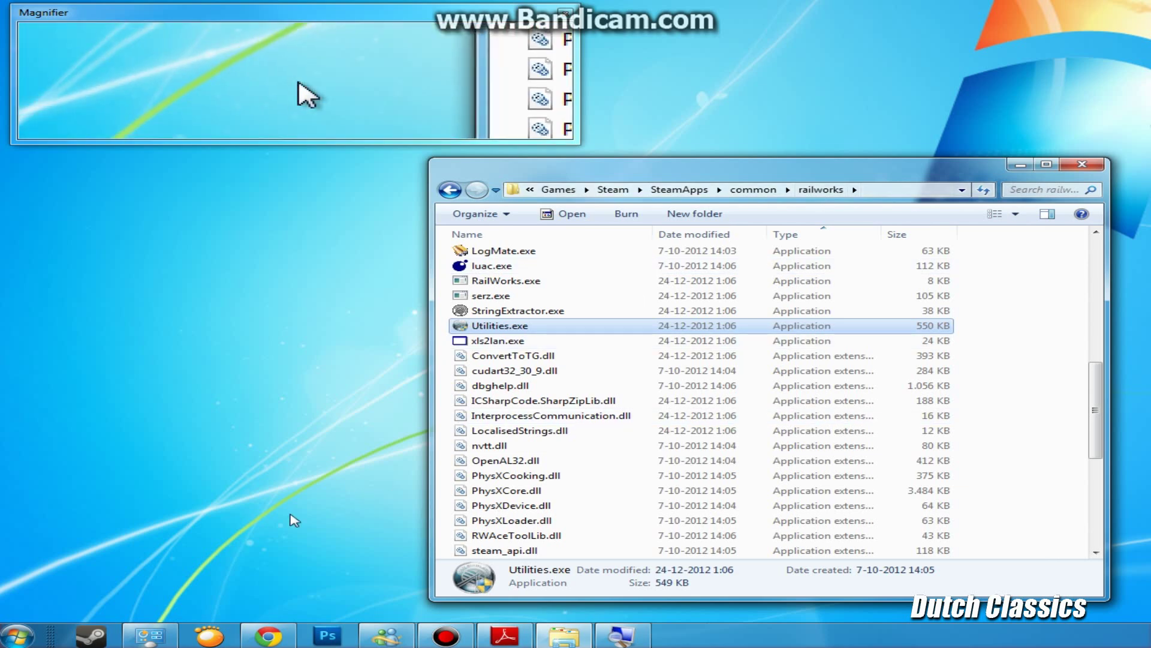
click(91, 637)
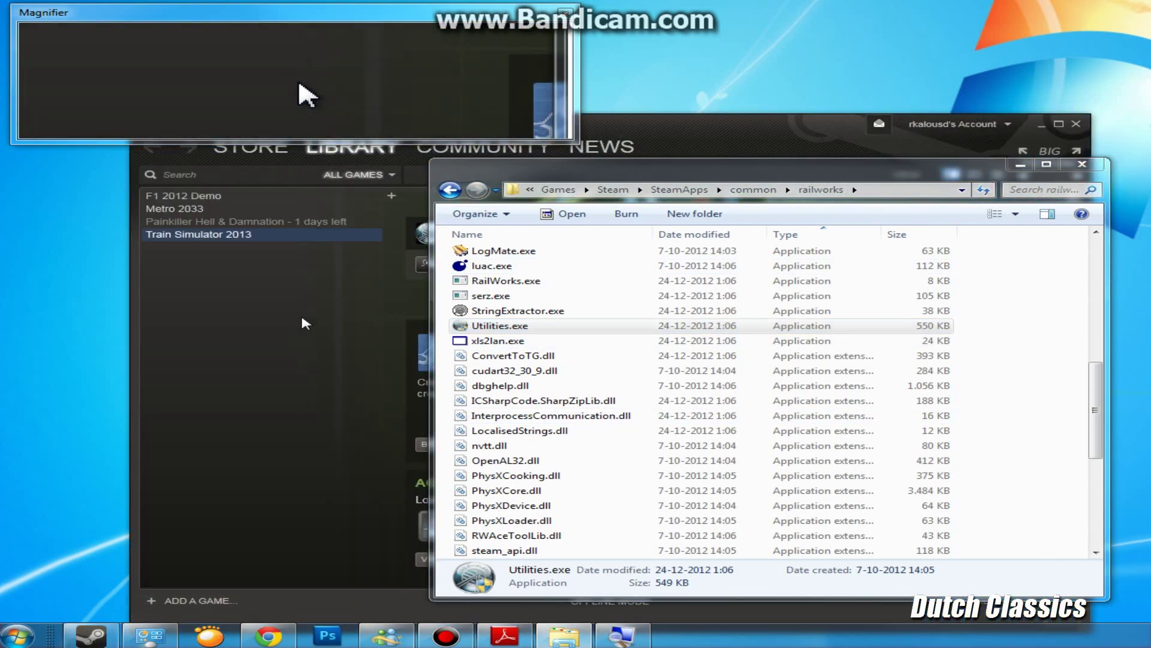
click(227, 239)
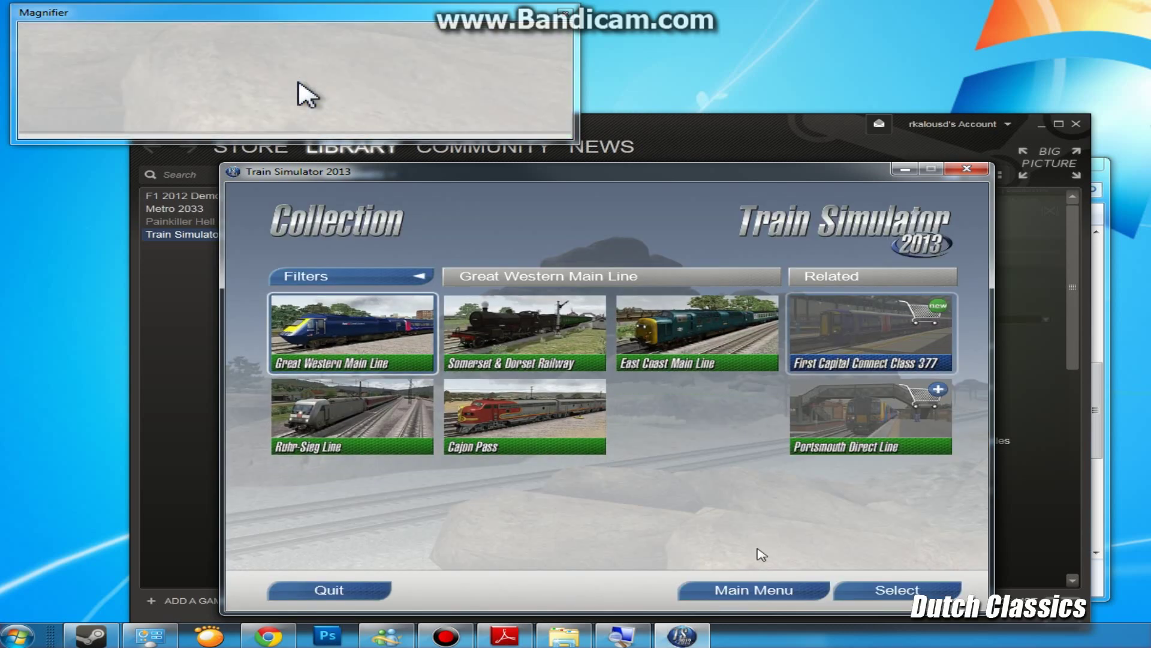
Look up the DC03 entries among the single-player standard scenarios, selecting DC03-02E NS 1211 Geel Grijs Personenrit and DC03-03E NS 1201 Turkoois personenrit.
click(757, 590)
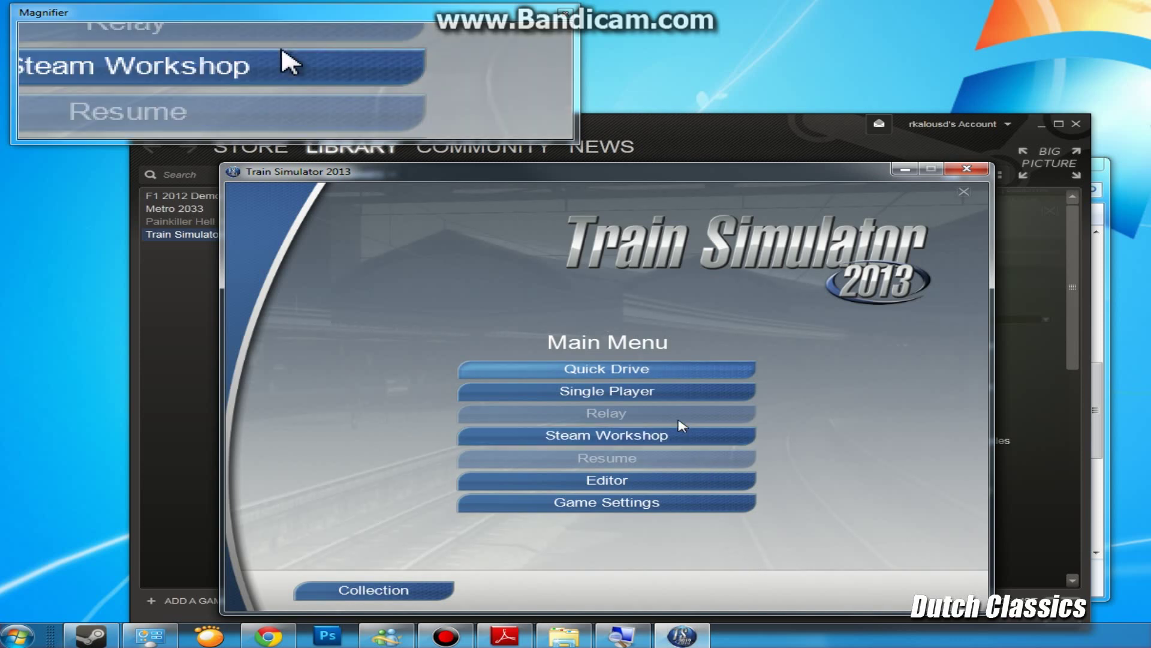
click(673, 396)
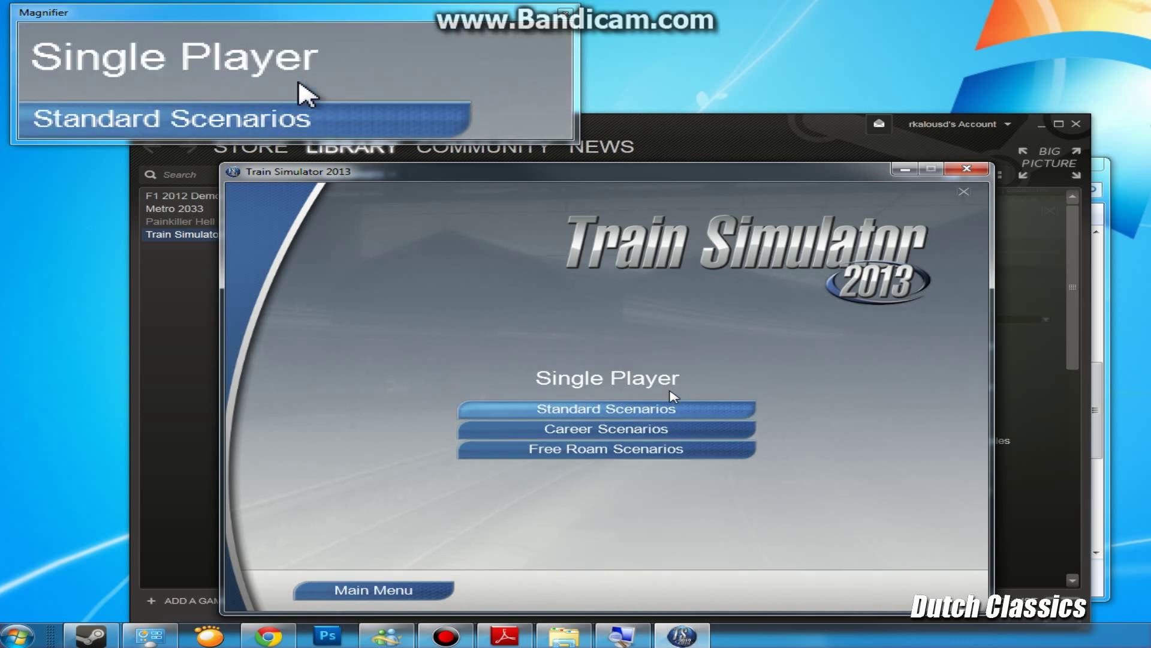
click(609, 410)
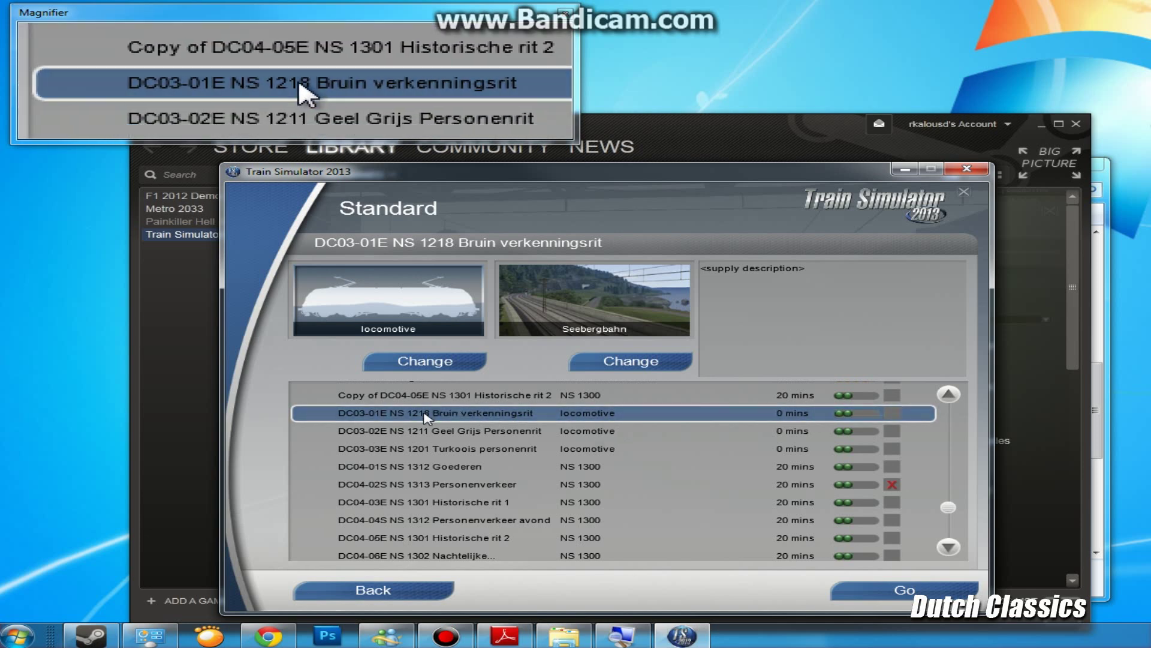
click(425, 432)
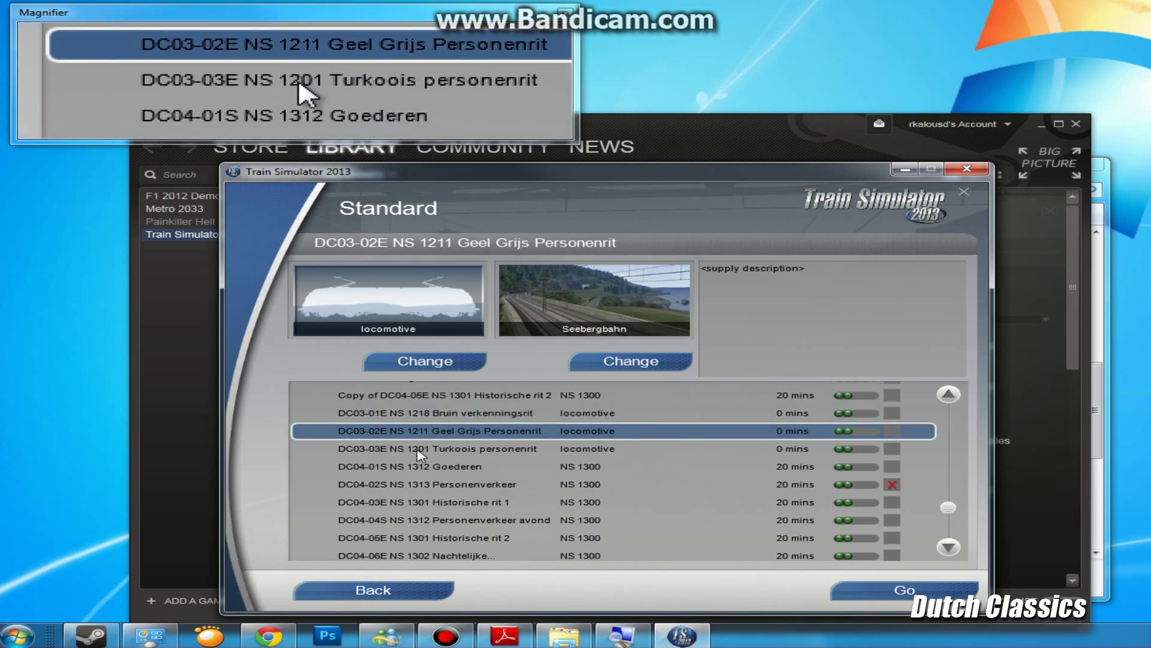
click(421, 448)
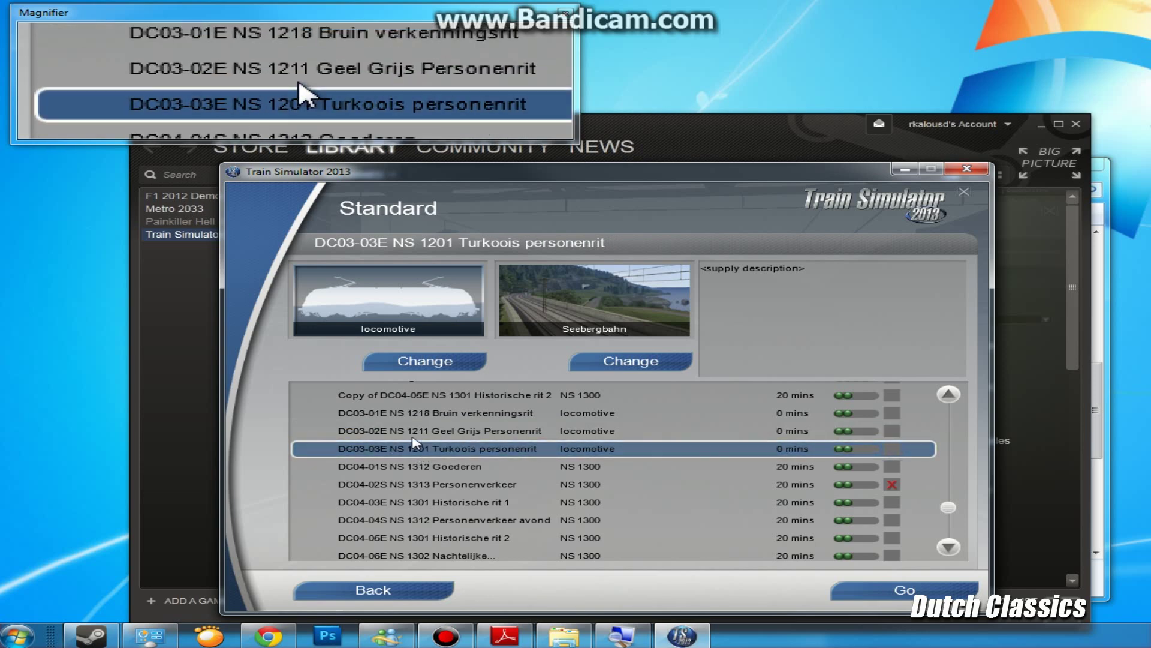
Look up the DC03 entries among the free roam scenarios, selecting DC03-01E Showcase and DC03-01S Showcase.
click(384, 591)
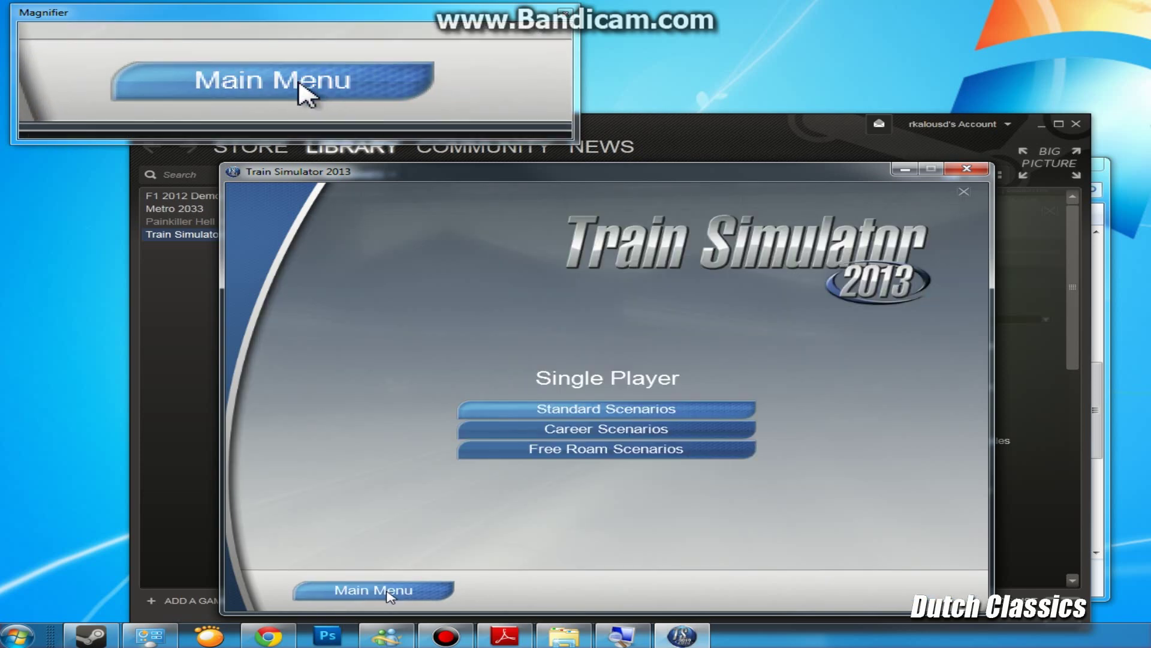
click(559, 451)
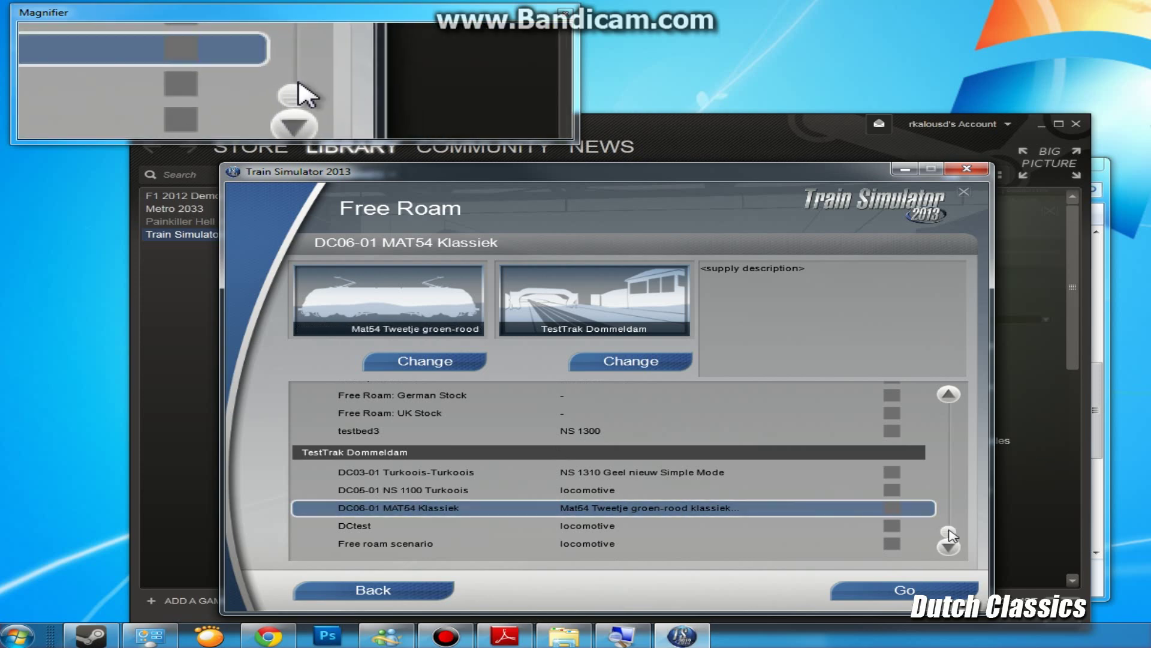
drag(947, 533, 952, 510)
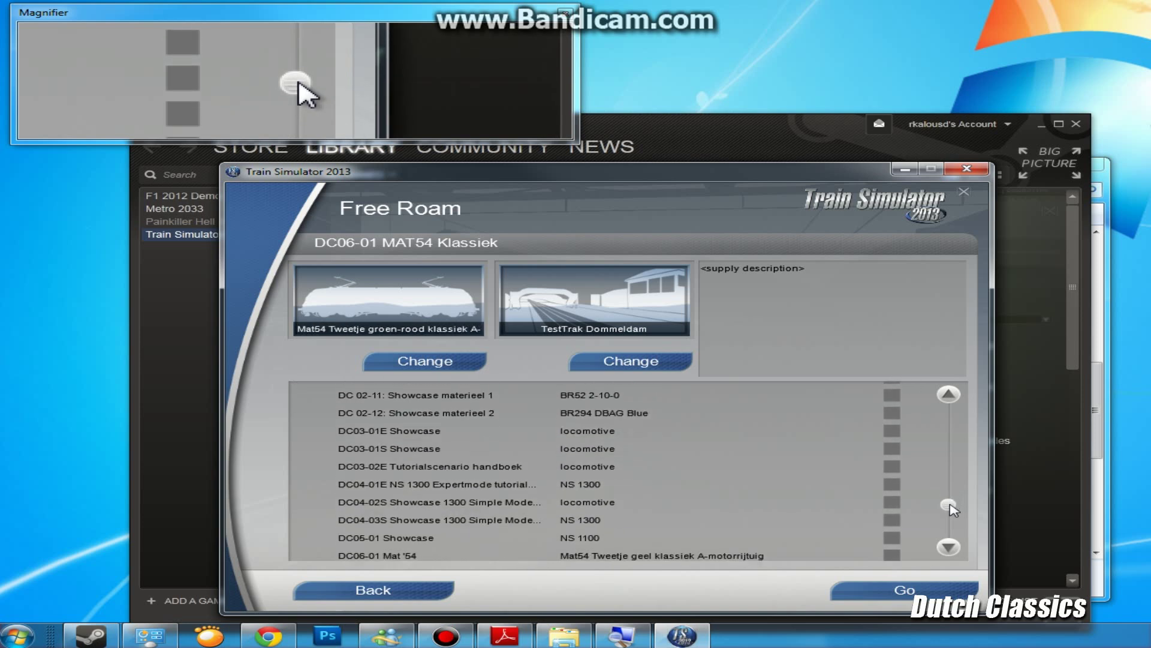
click(452, 431)
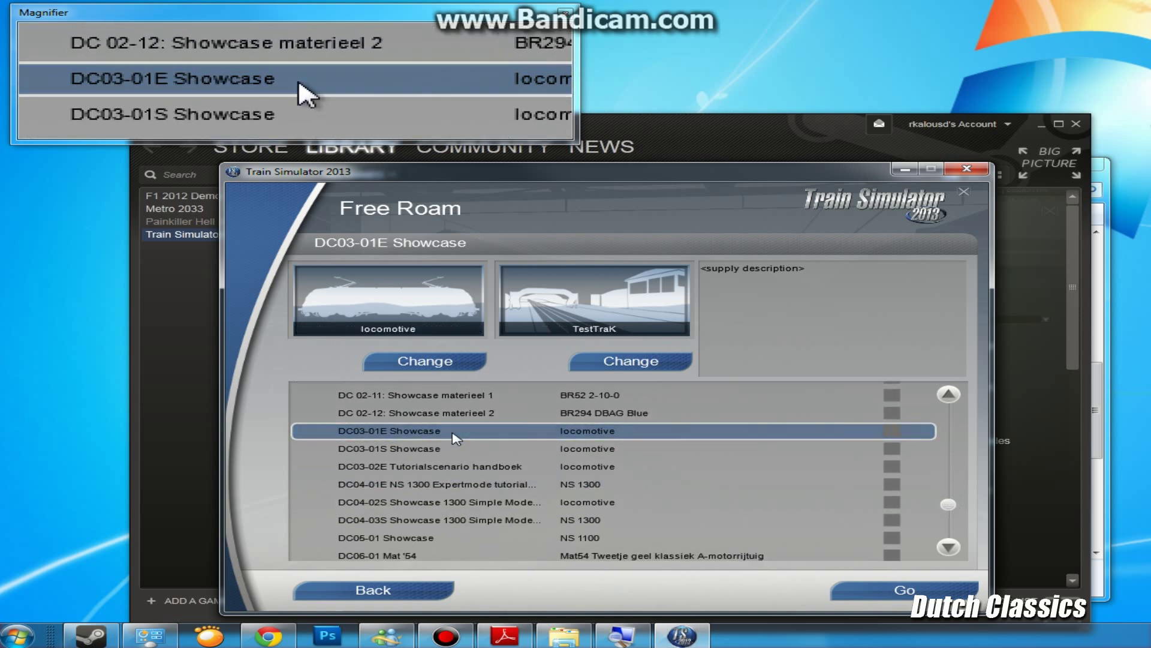
click(455, 447)
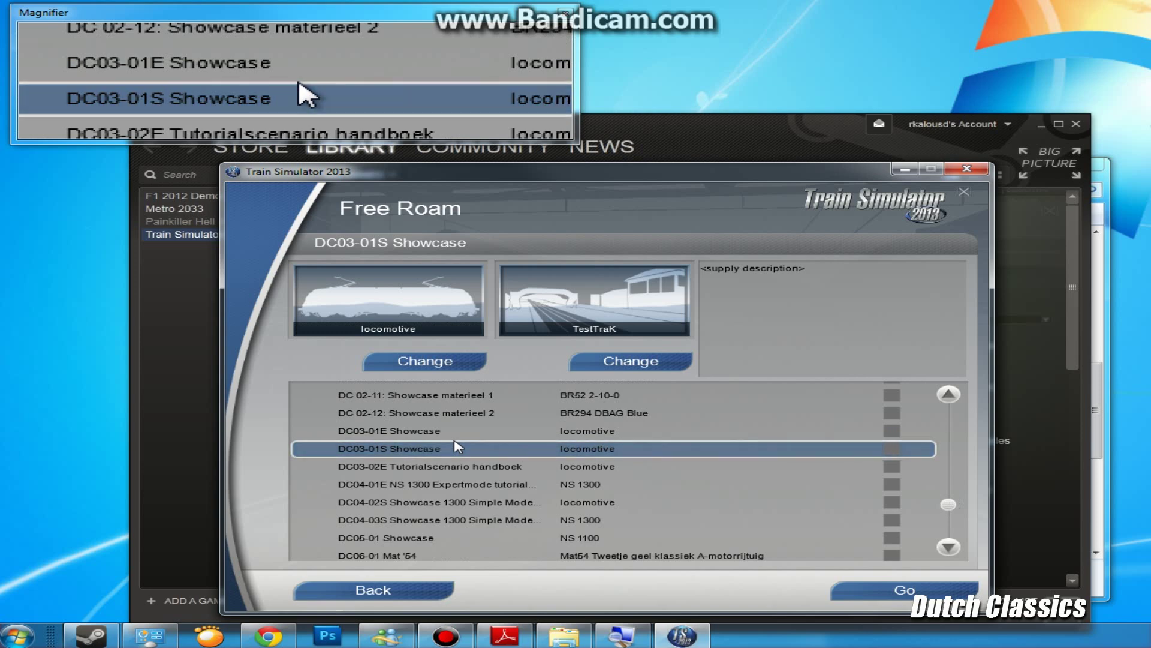
Look up the Seebergbahn free roam scenarios, selecting DC03-03S NS 1201 Allmsfeld-Seeberg and DC03-04E NS1201 Turkoois / Plan D/C.
drag(953, 504, 958, 479)
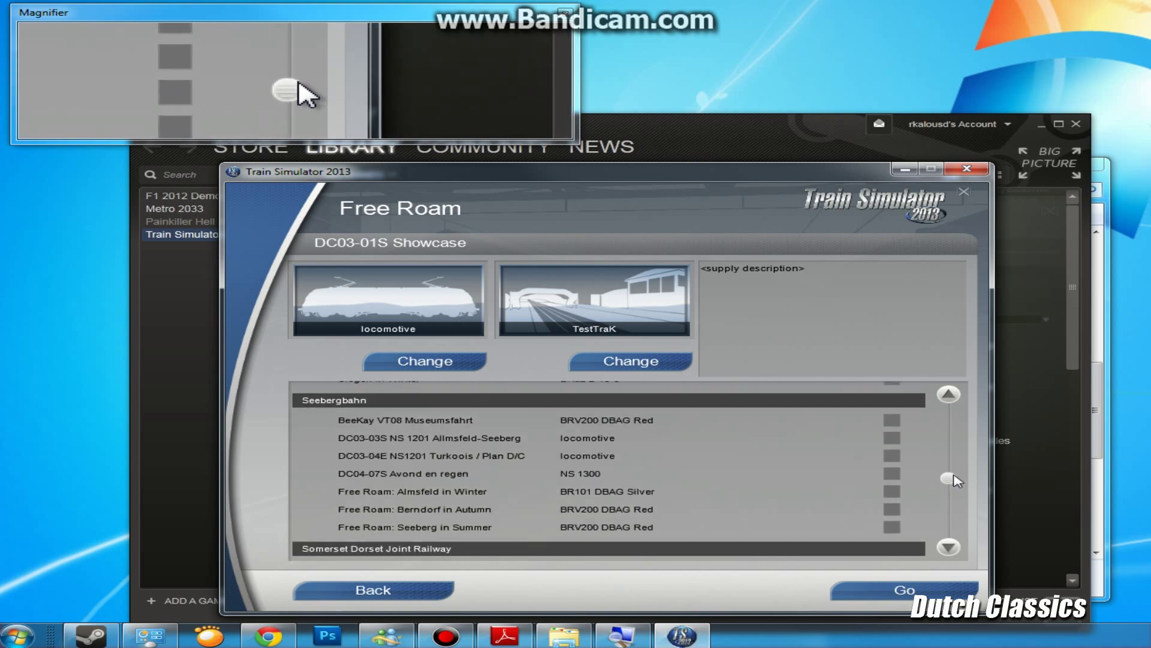
click(495, 439)
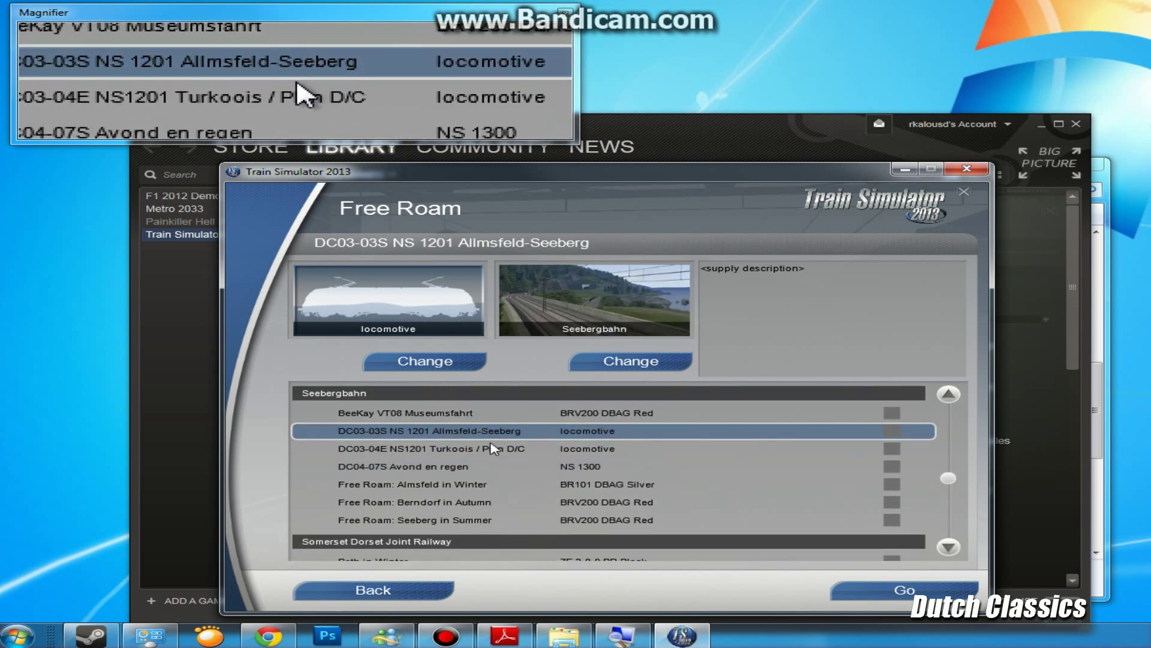
click(493, 449)
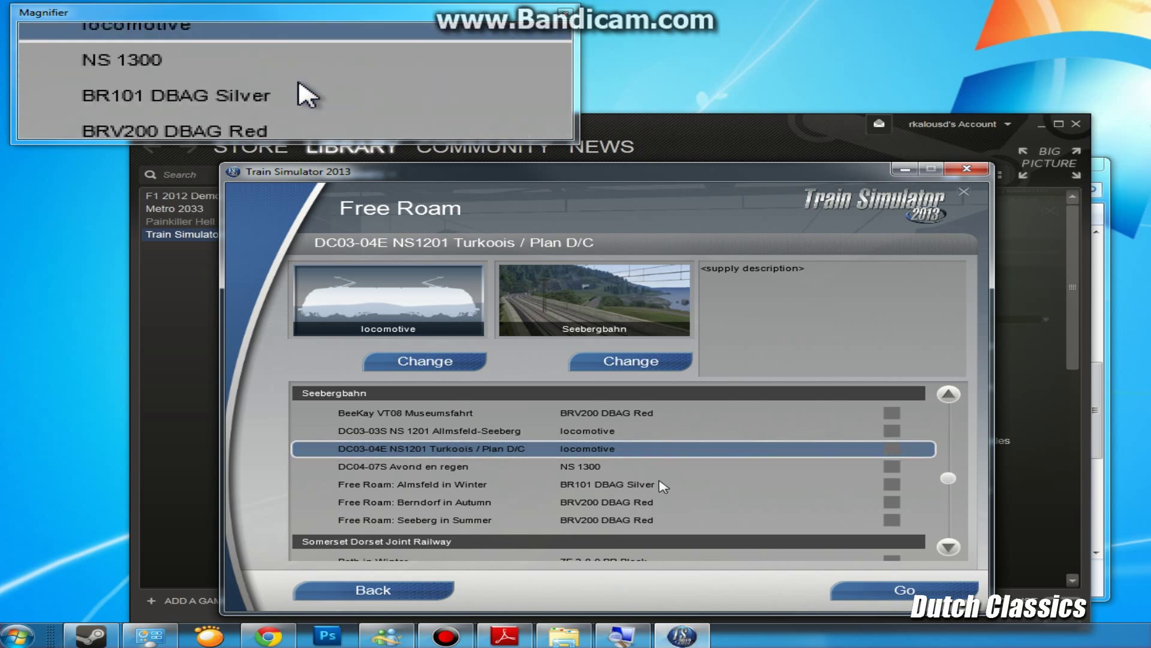
Return to the standard scenarios and start DC03-03E NS 1201 Turkoois personenrit on the Seebergbahn route.
click(399, 590)
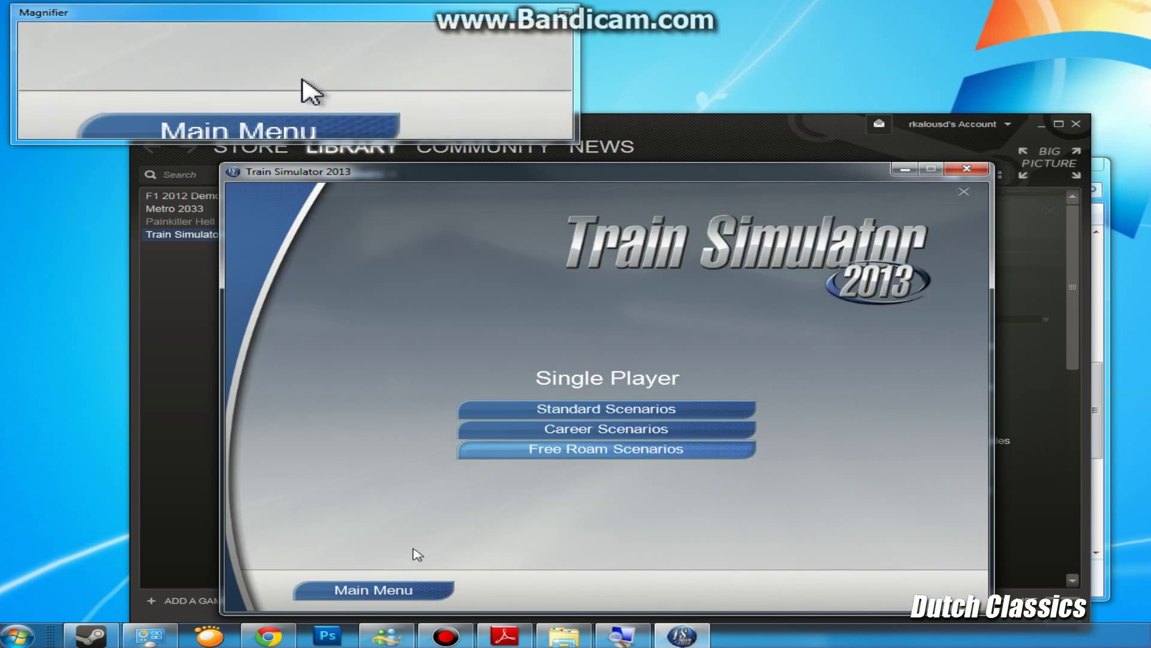
click(547, 407)
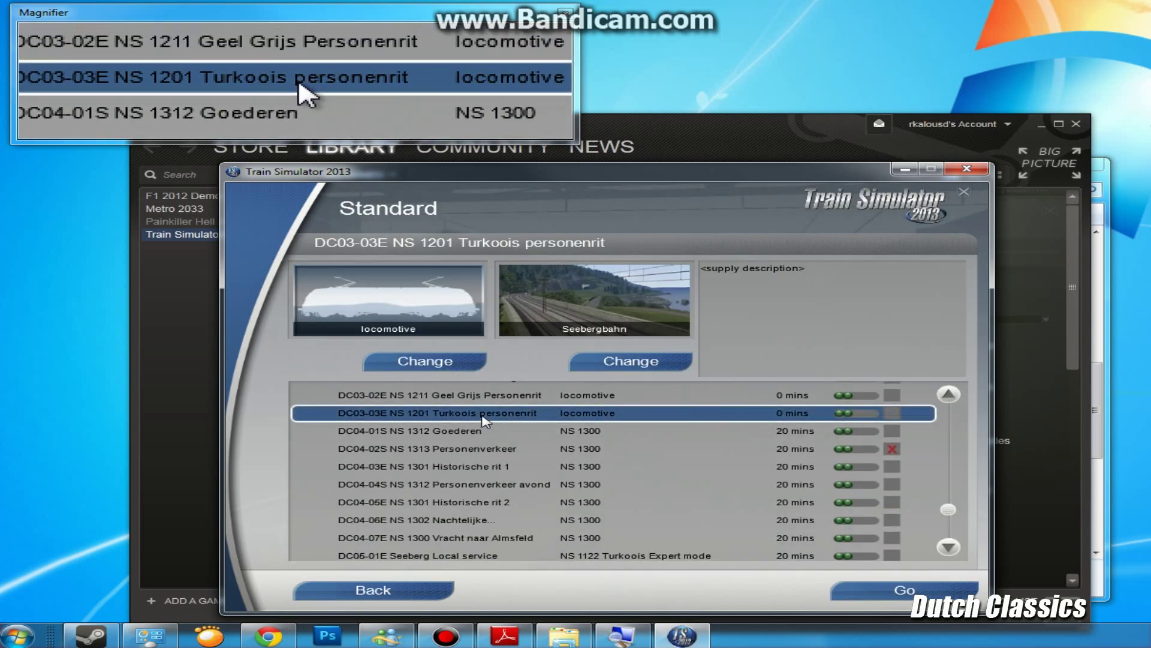
click(894, 578)
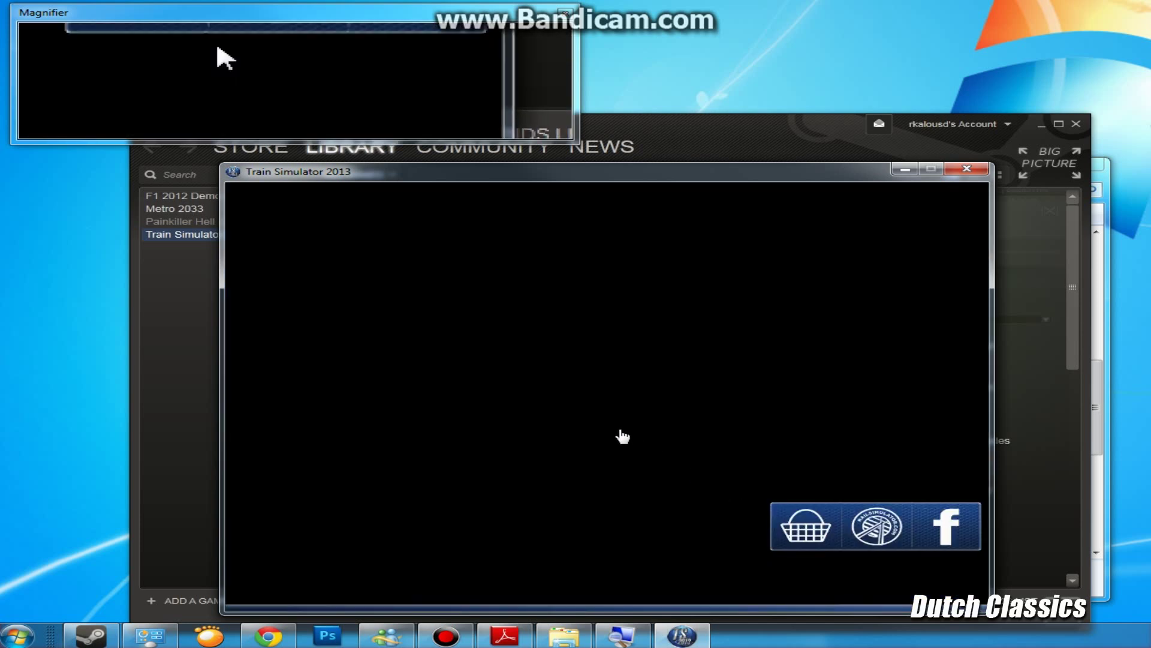